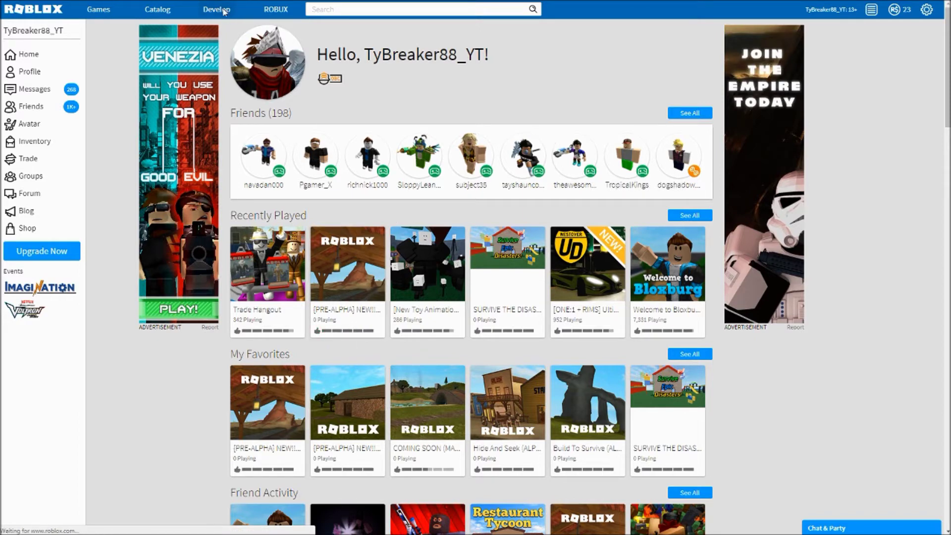
- Go to Develop to show My Creations with the account's list of Places
click(201, 5)
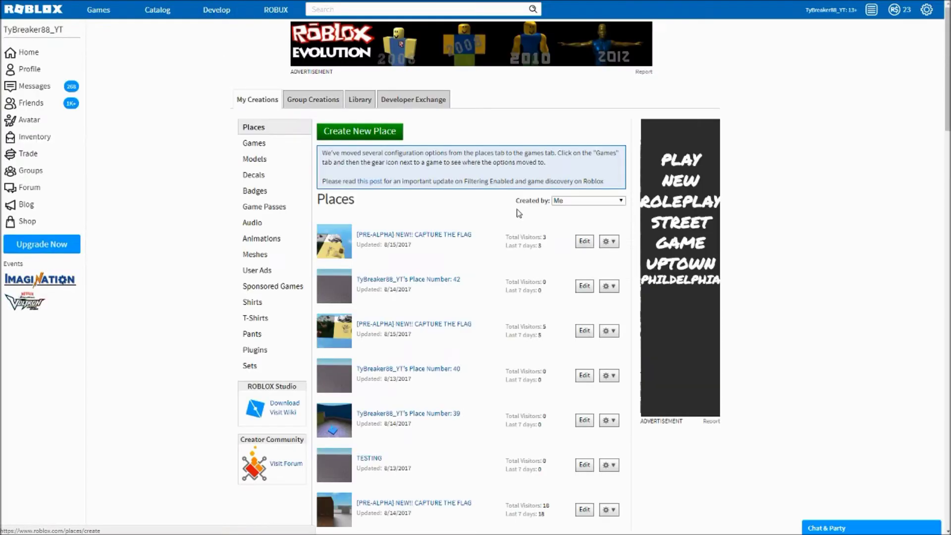
- Create the new place Place Number 44 and launch it in Roblox Studio with Edit
click(356, 134)
click(286, 462)
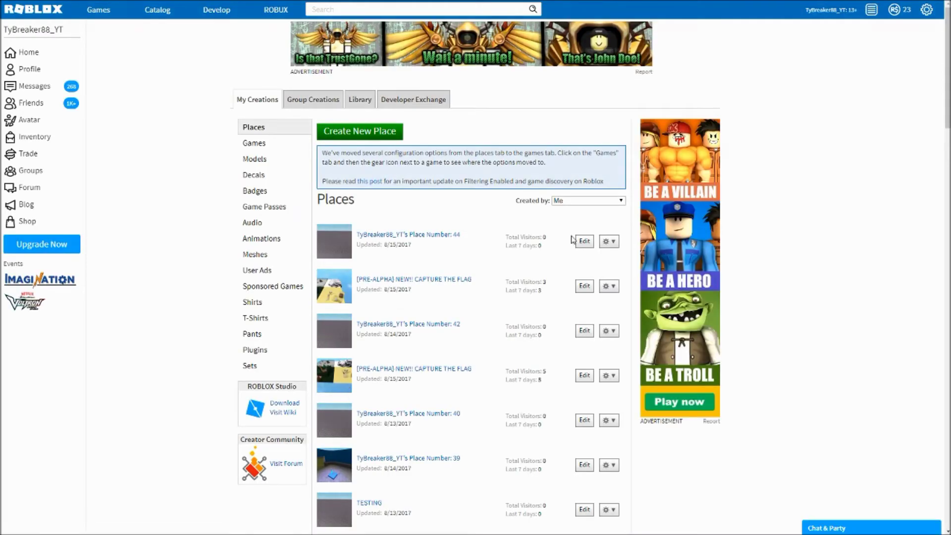
click(583, 240)
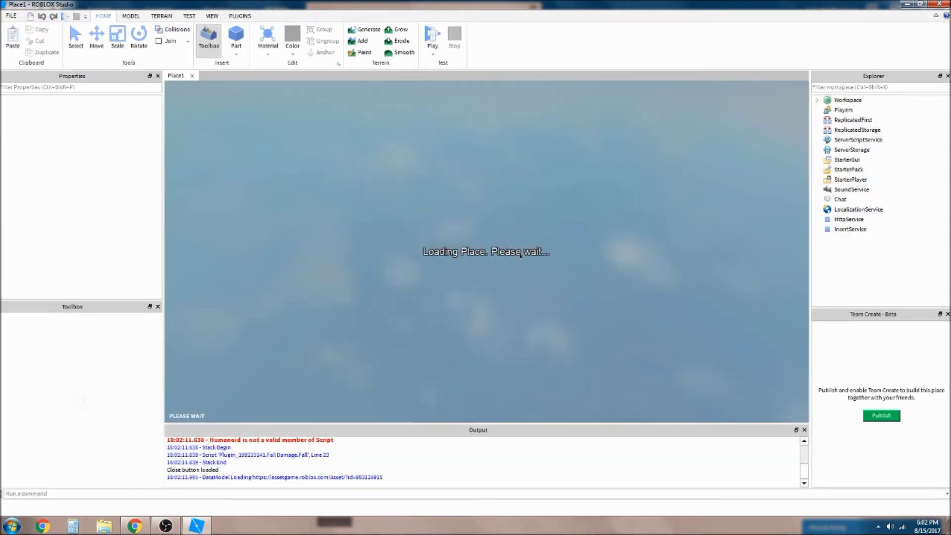
- Maximize the Roblox Studio window and glance at the View commands before returning to Home
key(super+Down)
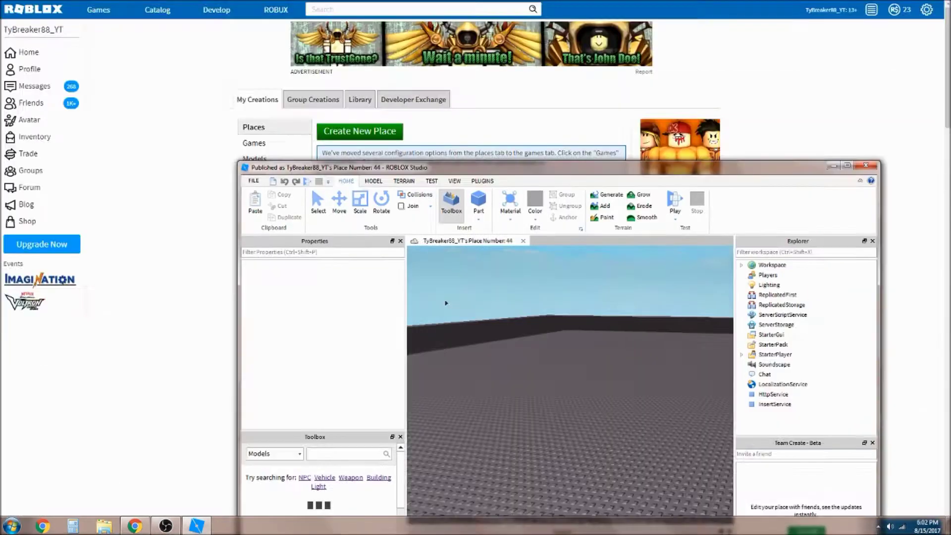
key(super+Up)
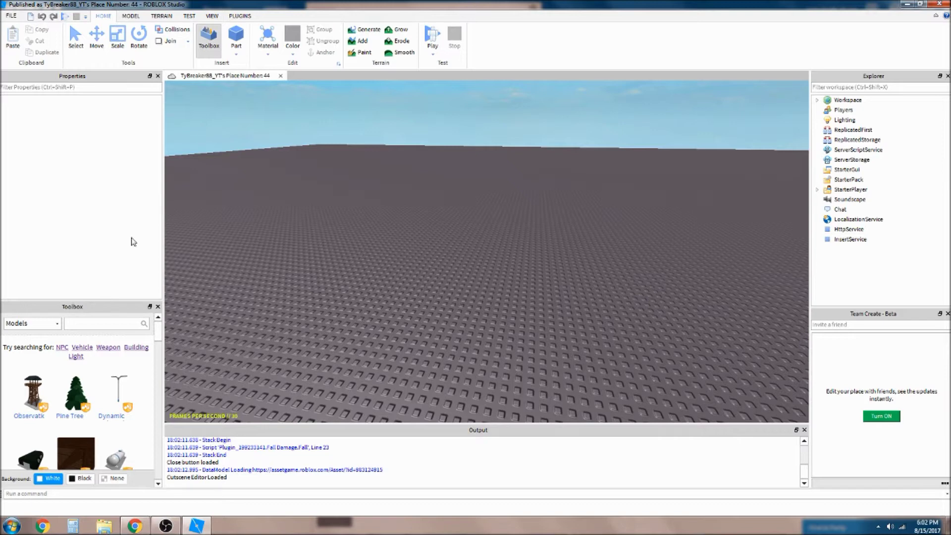
click(212, 16)
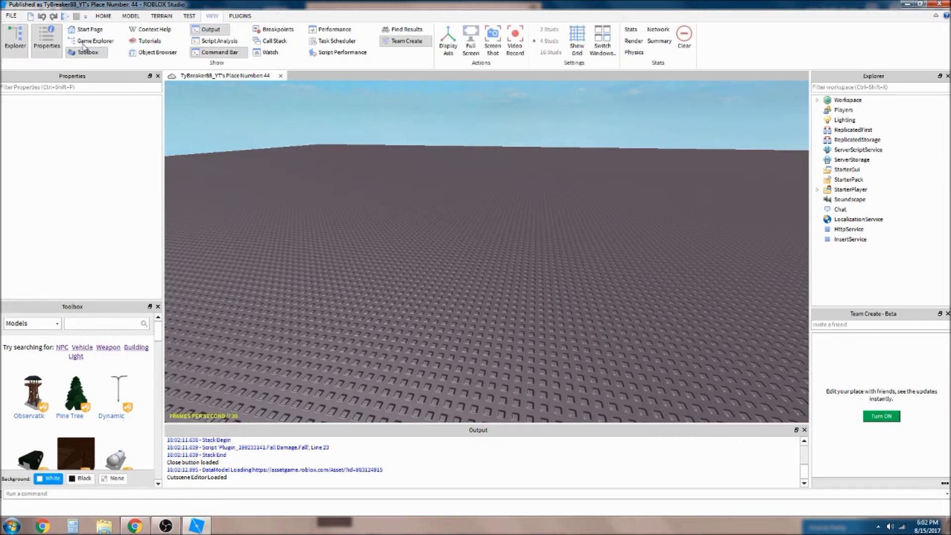
click(102, 17)
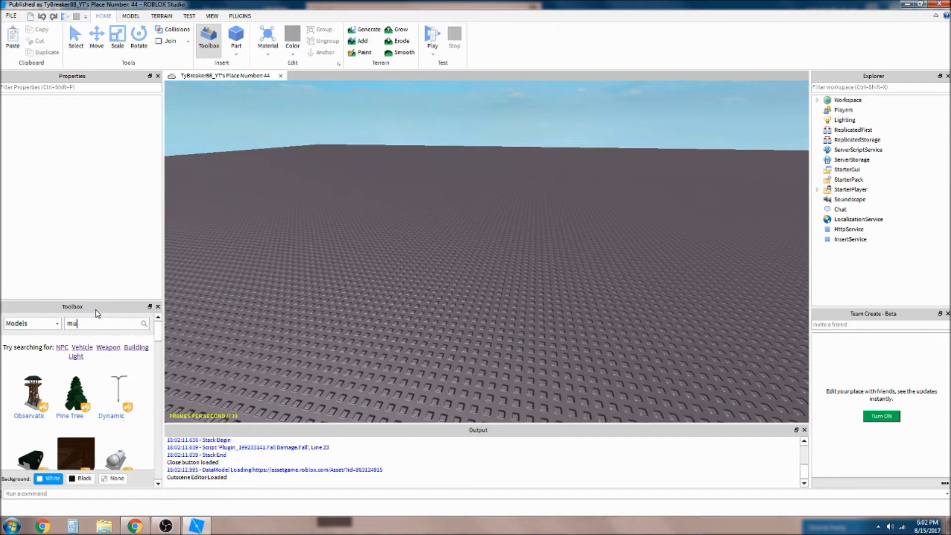
- Search the Toolbox for 'music' and insert Cindering's Background Music Toolkit
key(Return)
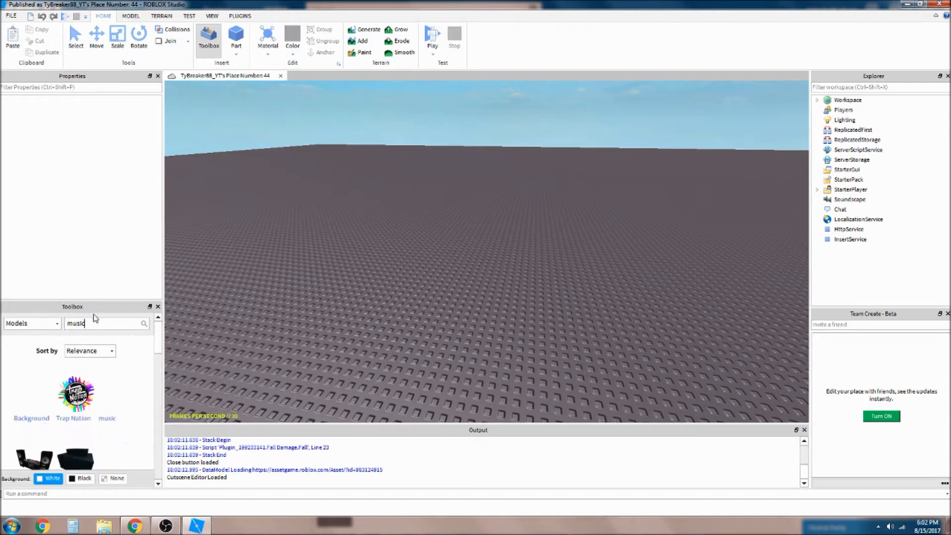
mouse_move(44, 399)
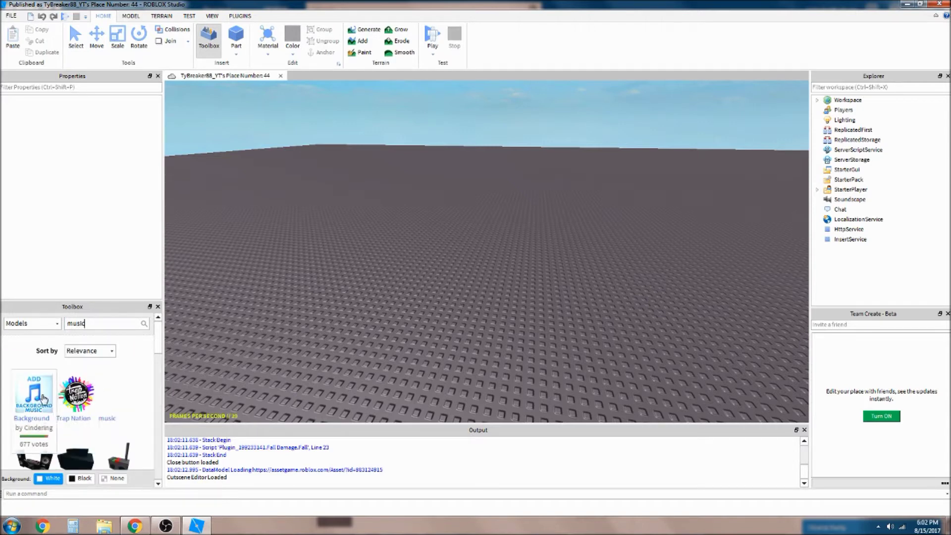
click(32, 422)
- Focus the view on the toolkit, expand it, and delete its ThumbnailIcon part
key(f)
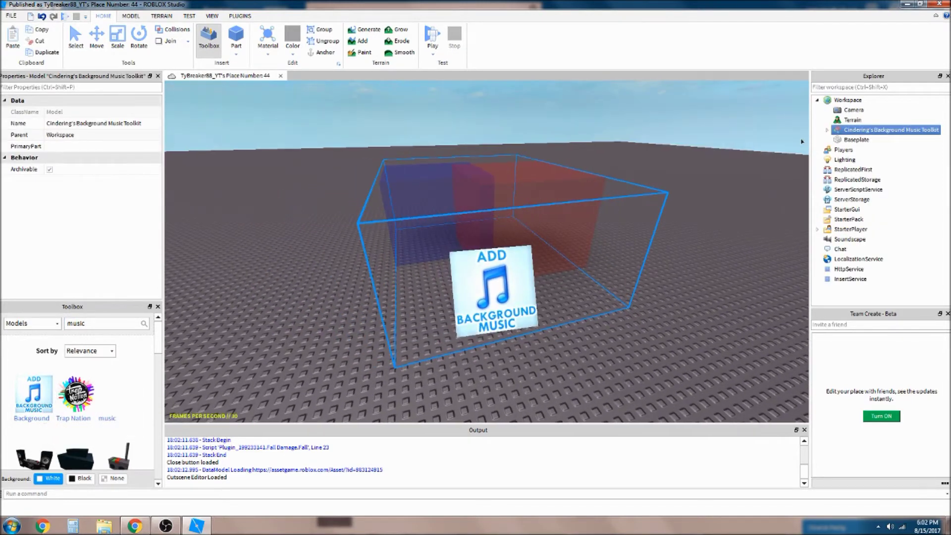
click(827, 129)
right_click(871, 198)
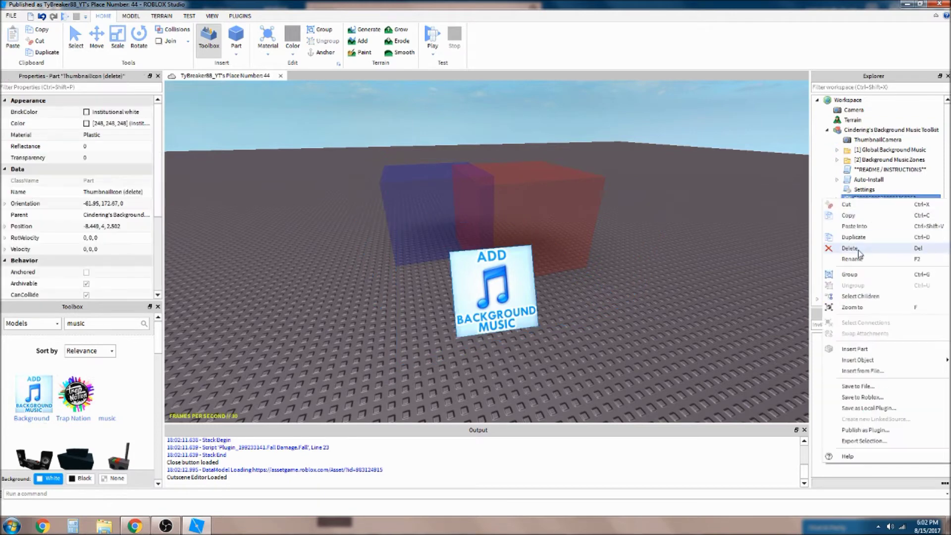
click(856, 249)
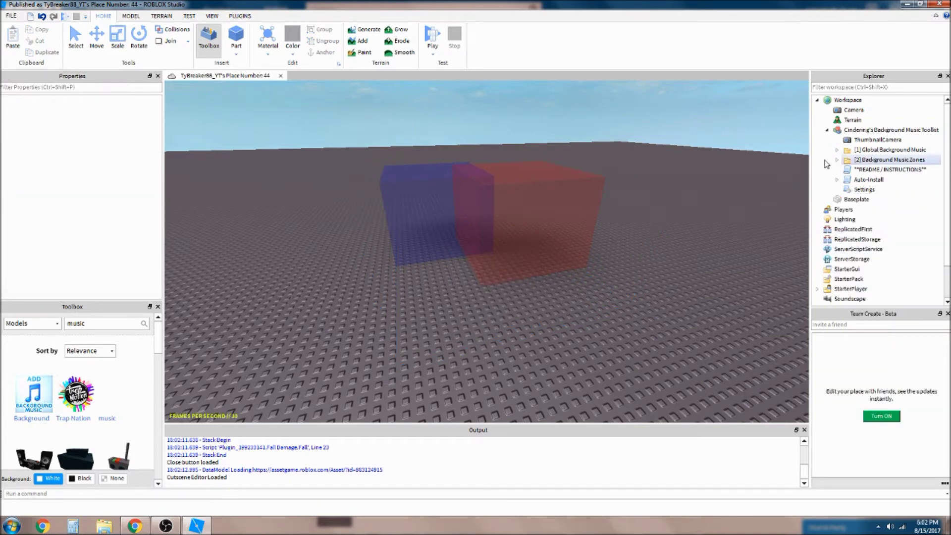
- Select the toolkit model, toggle the Move and Select tools, then deselect it
click(881, 130)
click(97, 40)
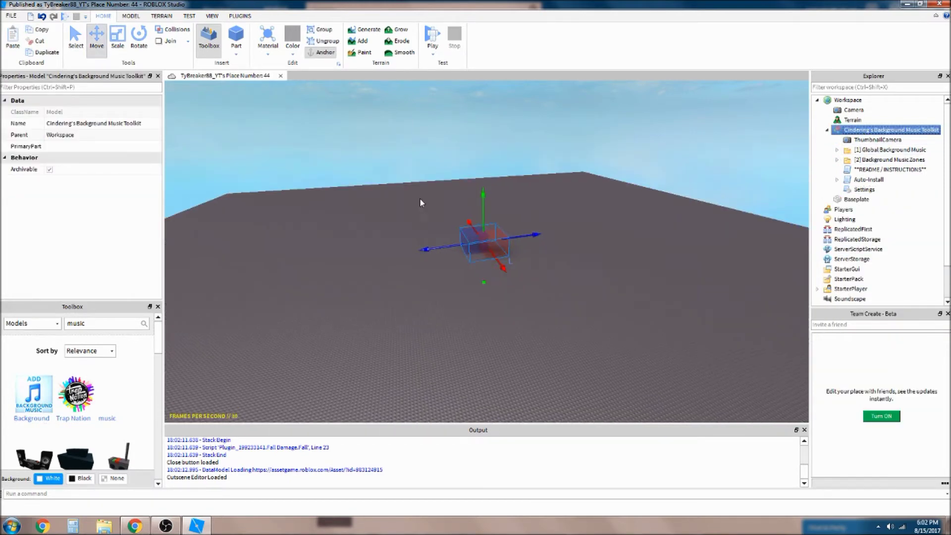
click(76, 39)
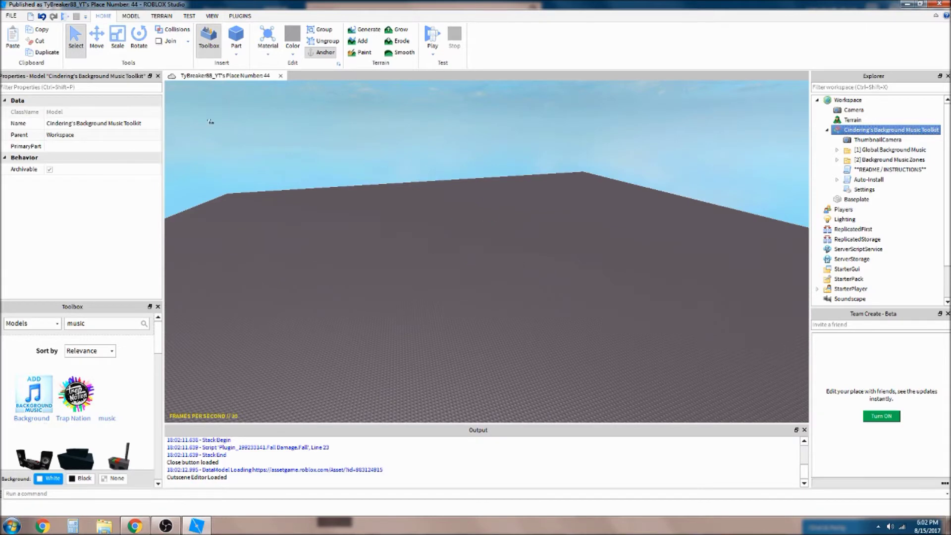
click(384, 178)
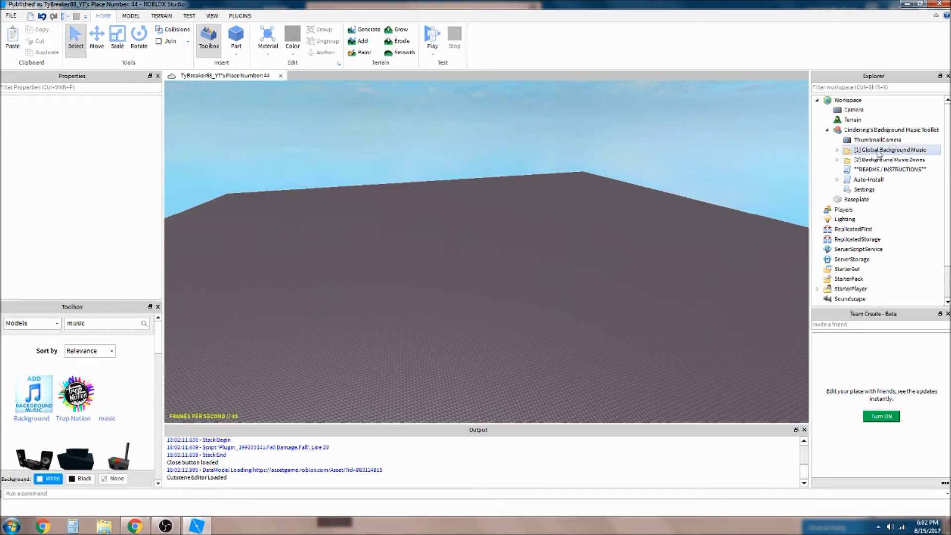
- Select the Sound inside [1] Global Background Music, then return to the browser
click(837, 150)
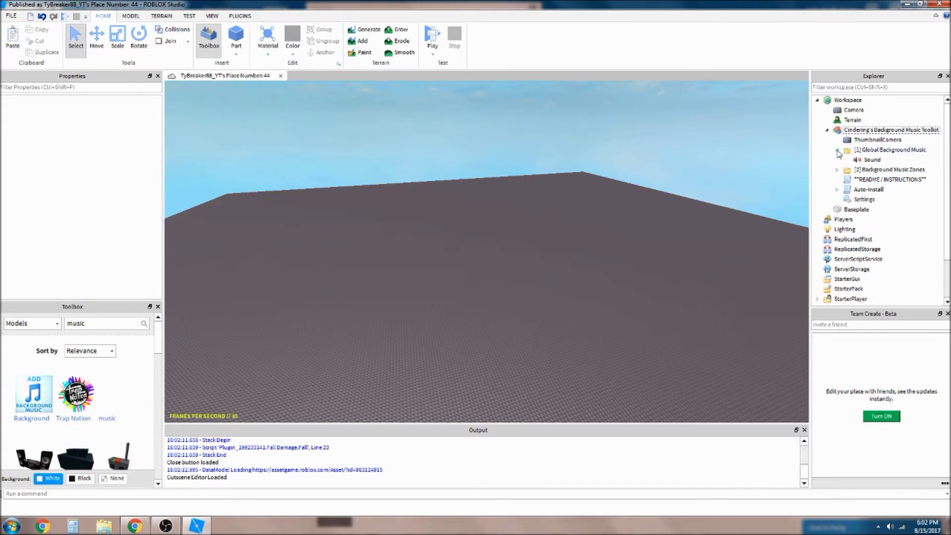
click(864, 160)
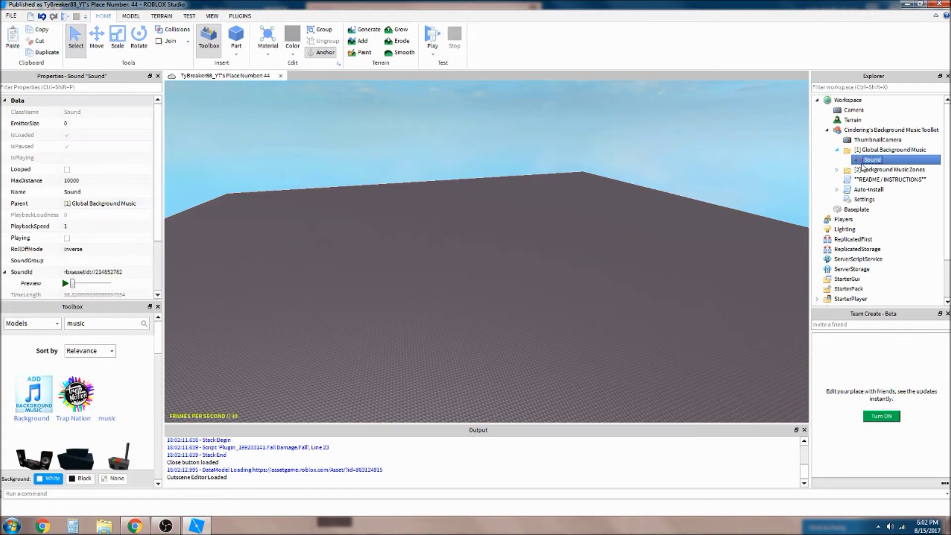
click(134, 526)
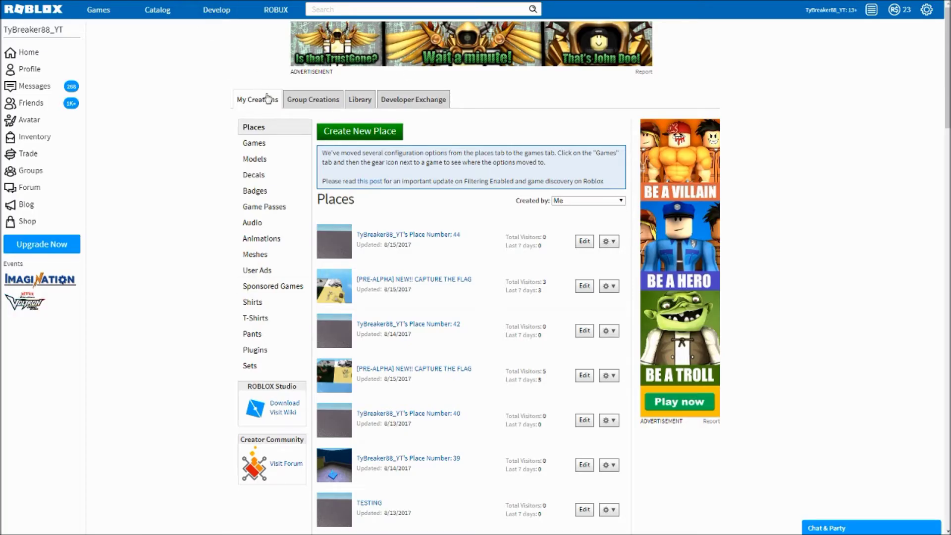
- Browse Library > Audio and open the Twenty One Pilots - Stressed Out audio page
click(365, 101)
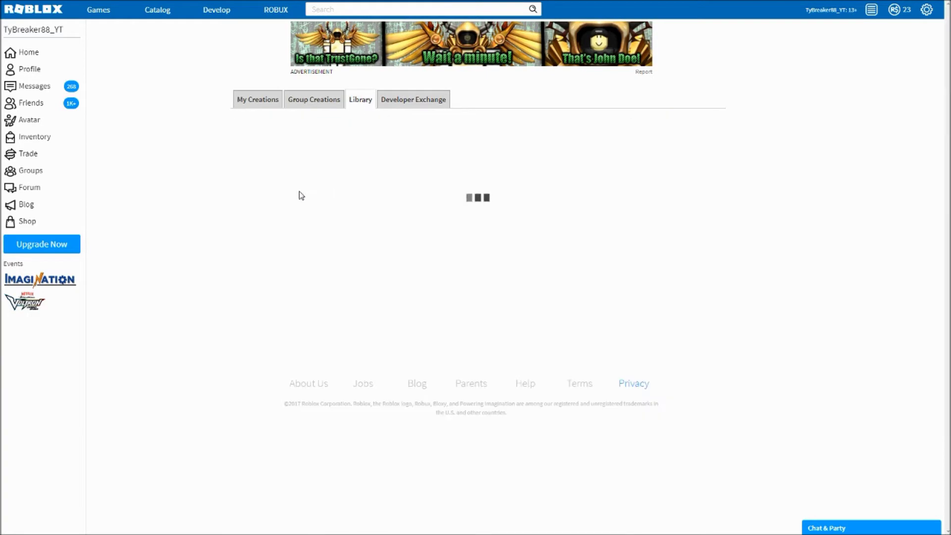
click(272, 187)
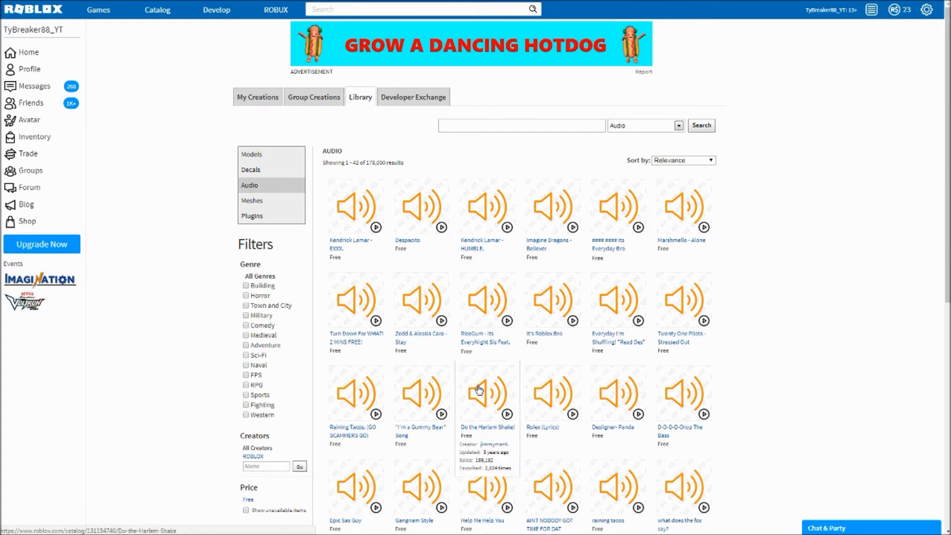
click(826, 528)
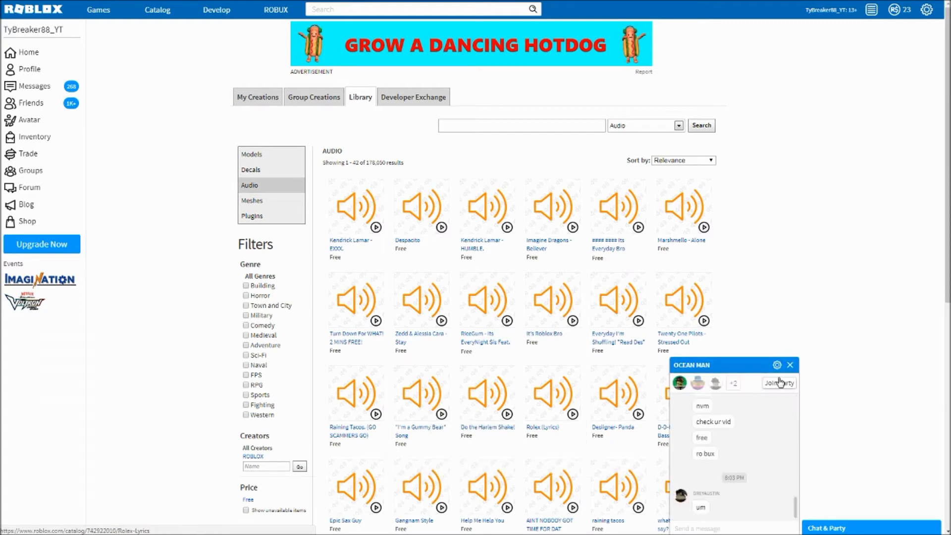
click(717, 364)
scroll(717, 351, down, 8)
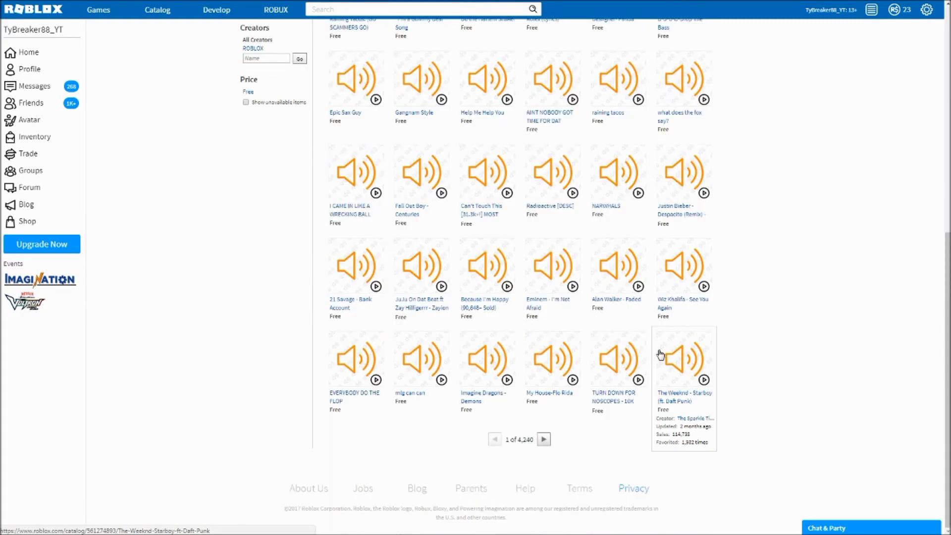
scroll(660, 357, up, 3)
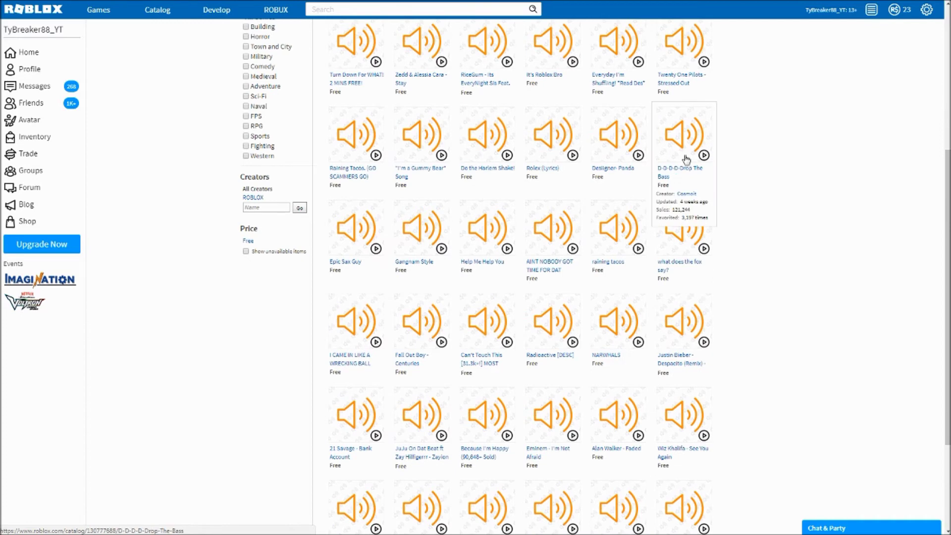
click(674, 75)
- Copy the audio ID 243372213 from the address bar and start editing the Sound's SoundId
key(F11)
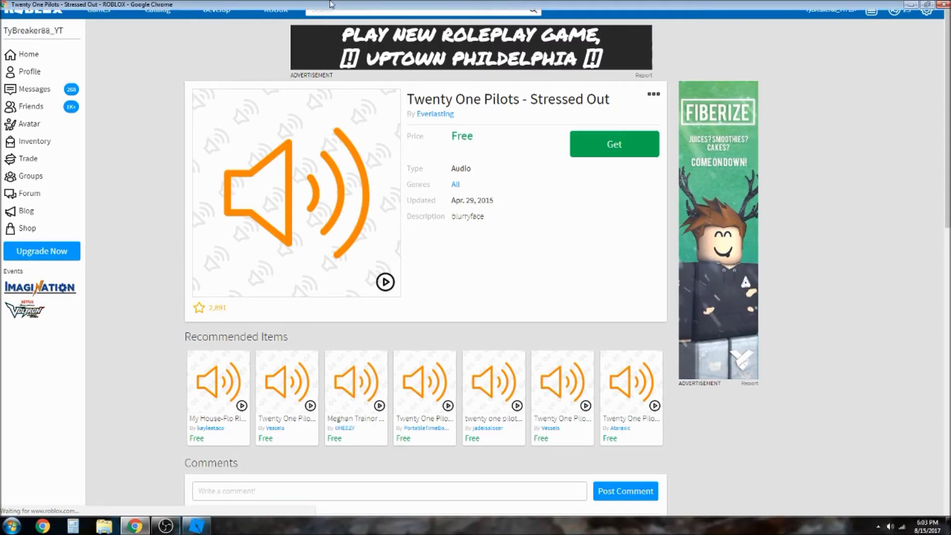
mouse_move(217, 22)
mouse_down()
mouse_move(188, 22)
mouse_move(214, 23)
mouse_move(206, 23)
mouse_up()
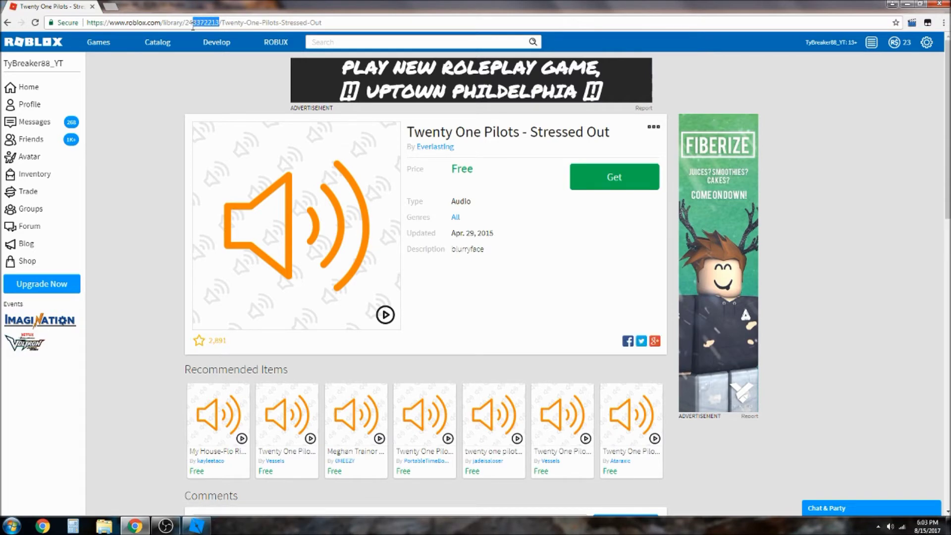
right_click(193, 28)
click(215, 63)
click(189, 529)
click(113, 271)
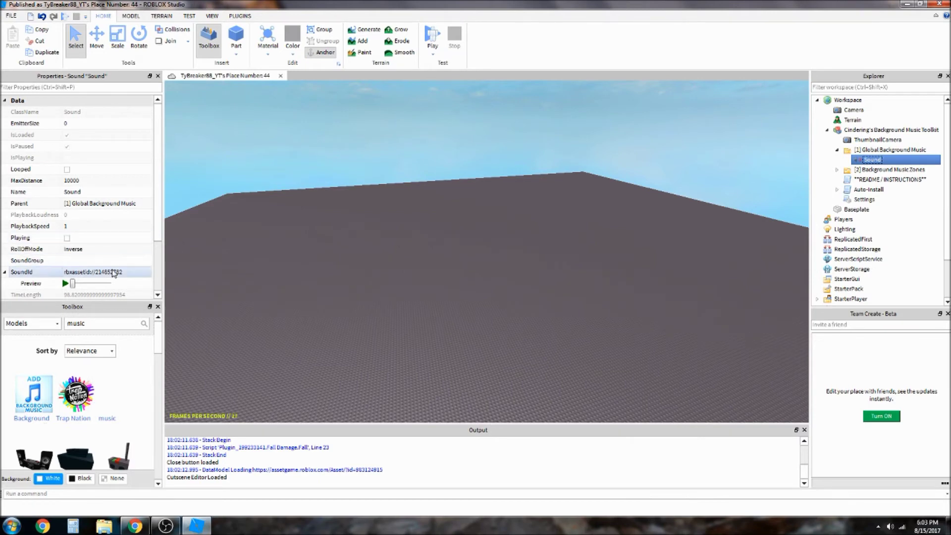
- Set the SoundId to rbxassetid://243372213, then cut the Sound and undo the cut
key(ctrl+v)
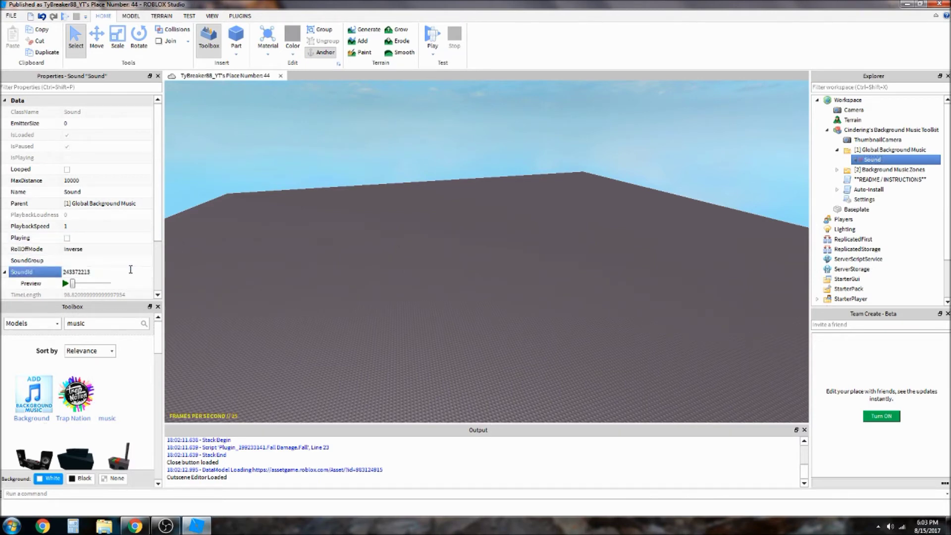
key(Return)
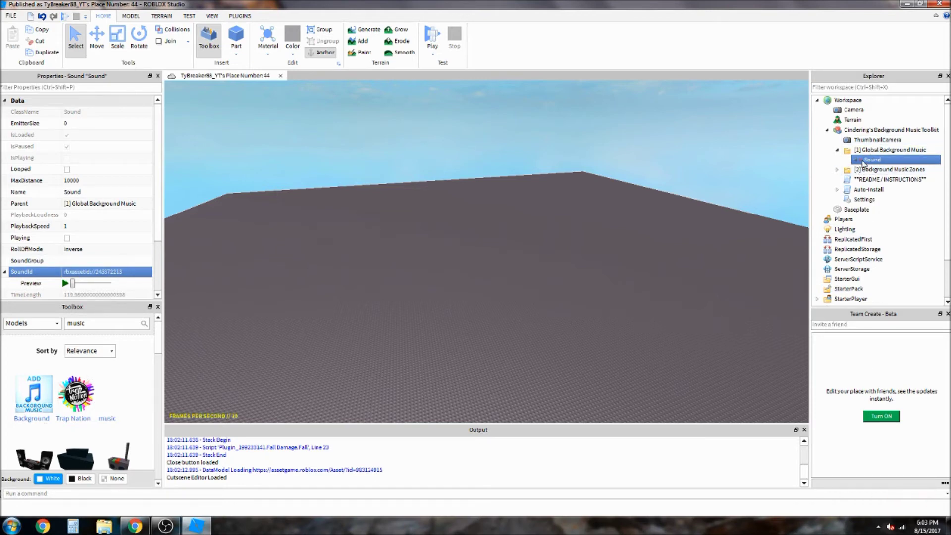
right_click(859, 165)
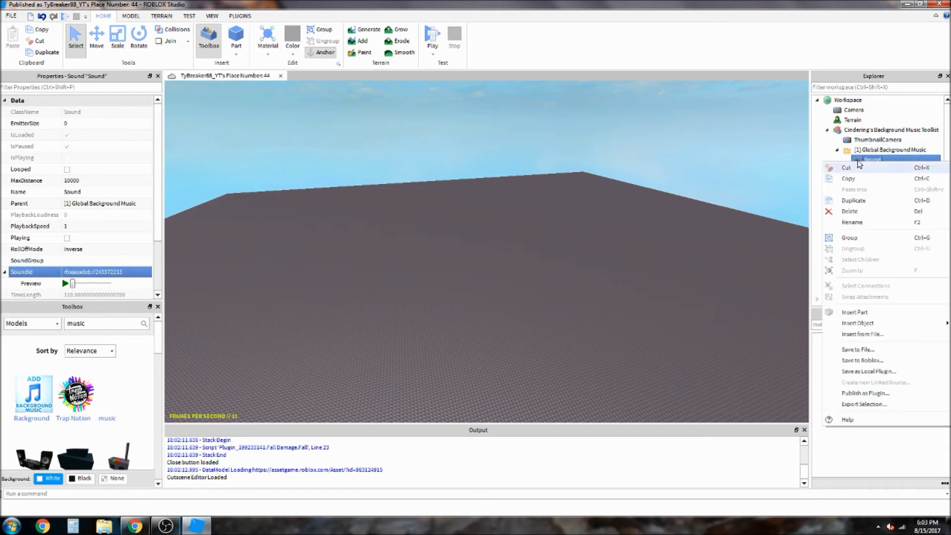
click(845, 168)
click(42, 16)
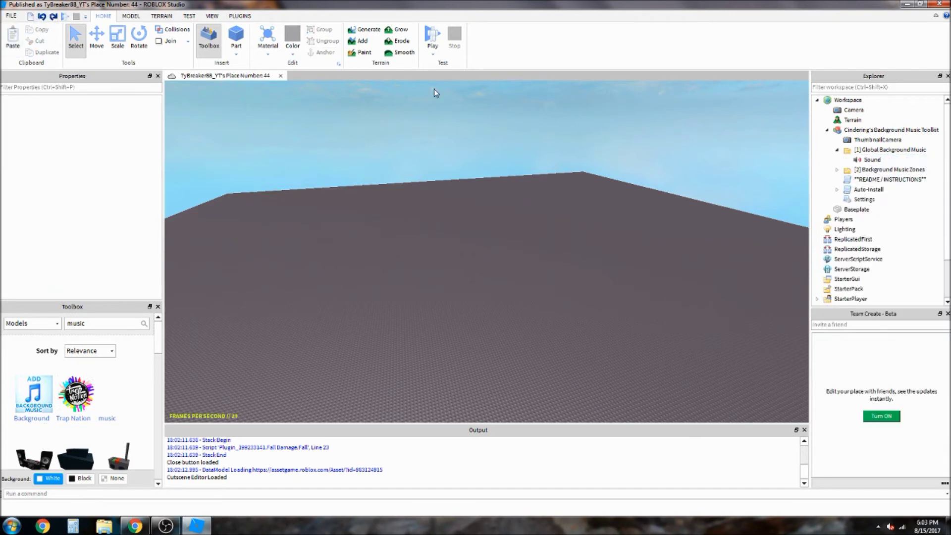
- Drag the Sound to Workspace and back, leaving a second Sound in Global Background Music
click(859, 160)
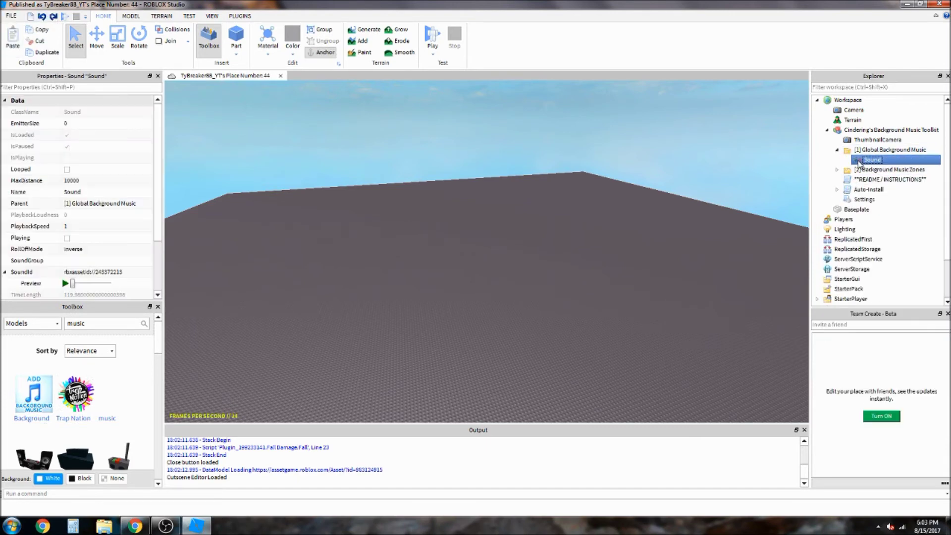
drag(859, 160, 836, 132)
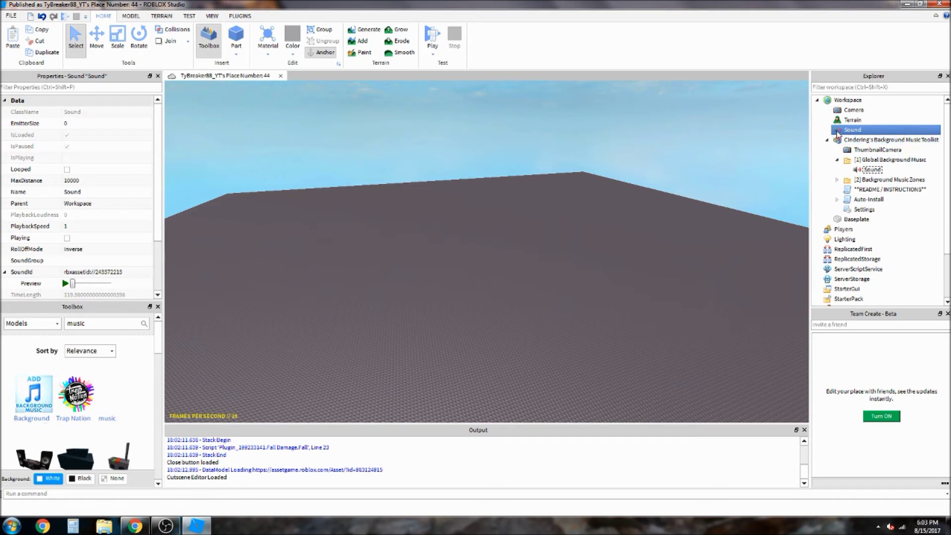
drag(773, 118, 884, 165)
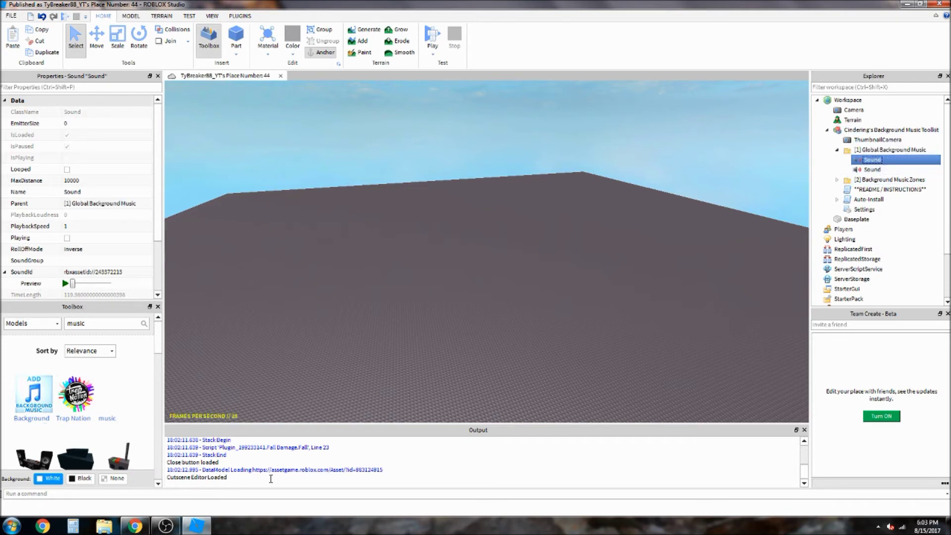
click(134, 525)
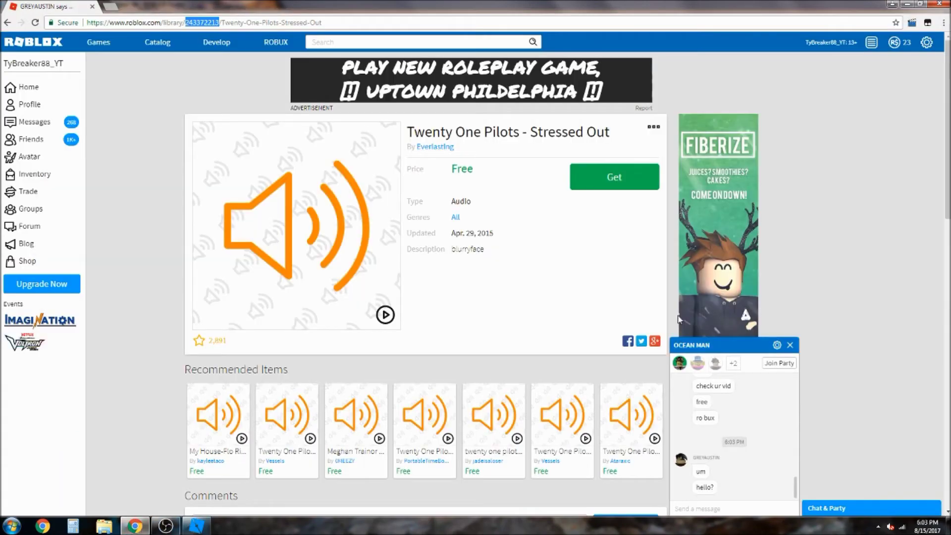
- Close chat and open the Turn Down For WHAT! 2 MINS FREE! page from Library > Audio
click(790, 345)
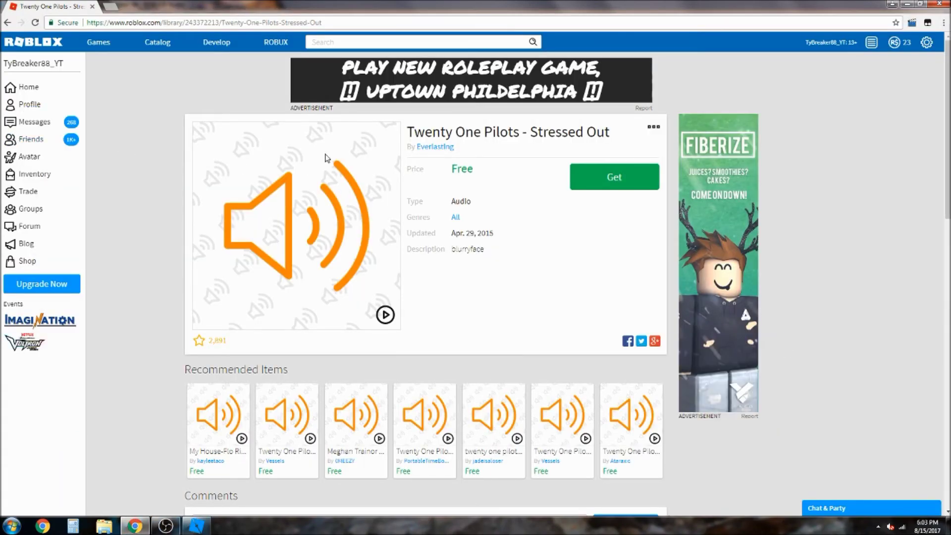
click(216, 48)
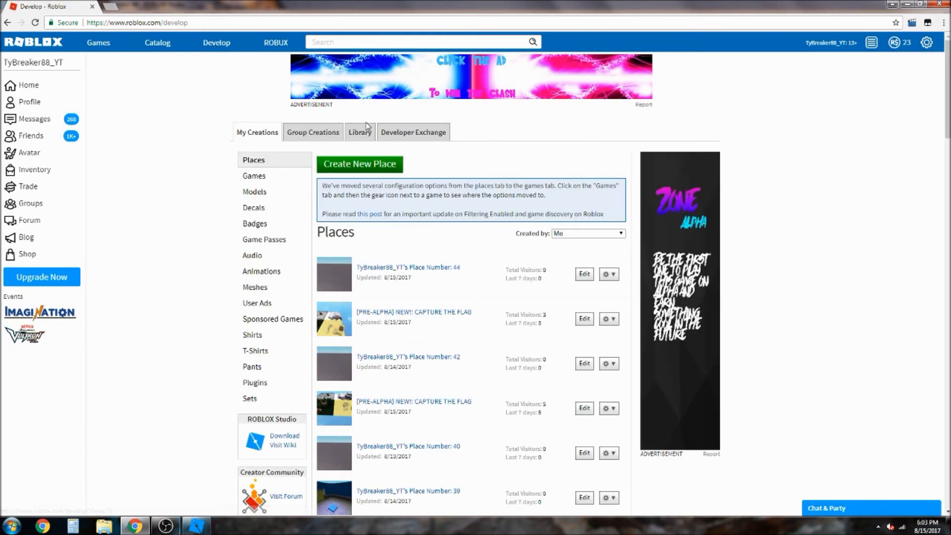
click(367, 130)
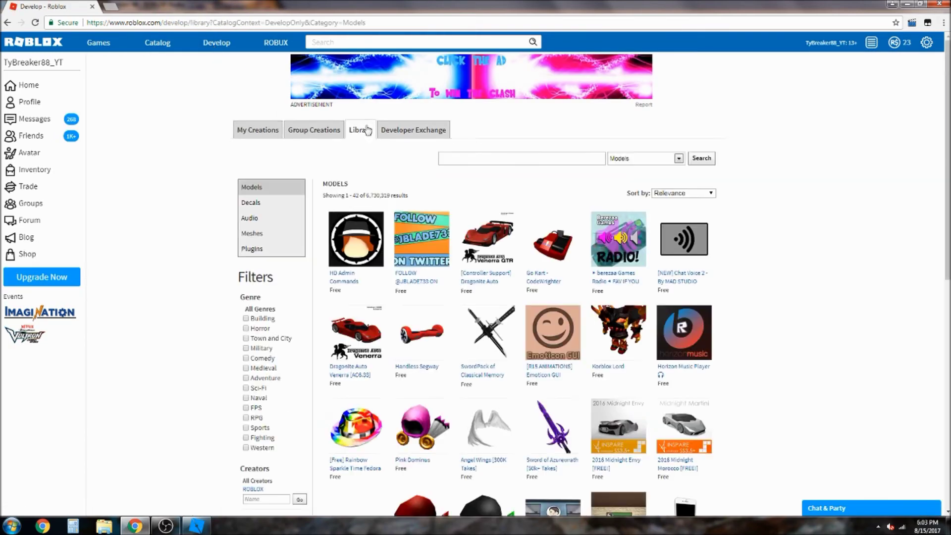
click(277, 221)
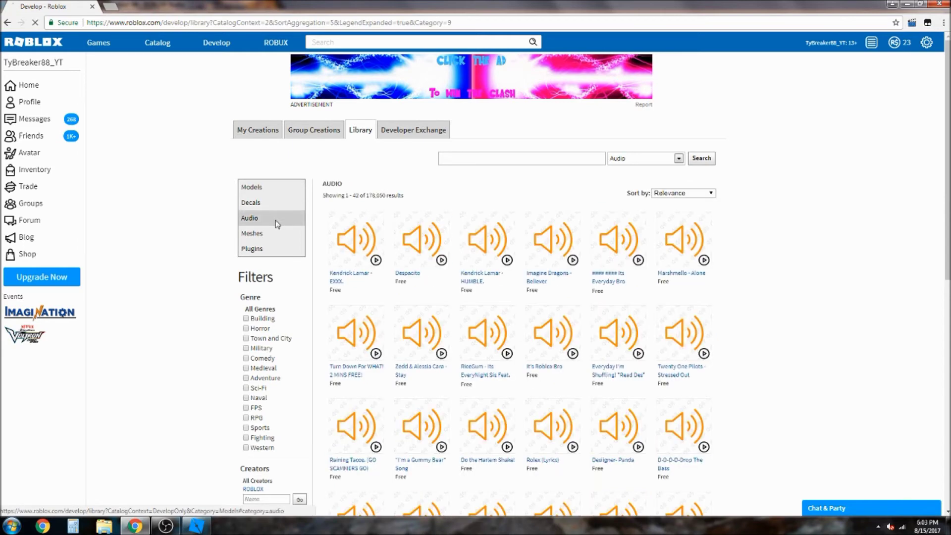
click(367, 333)
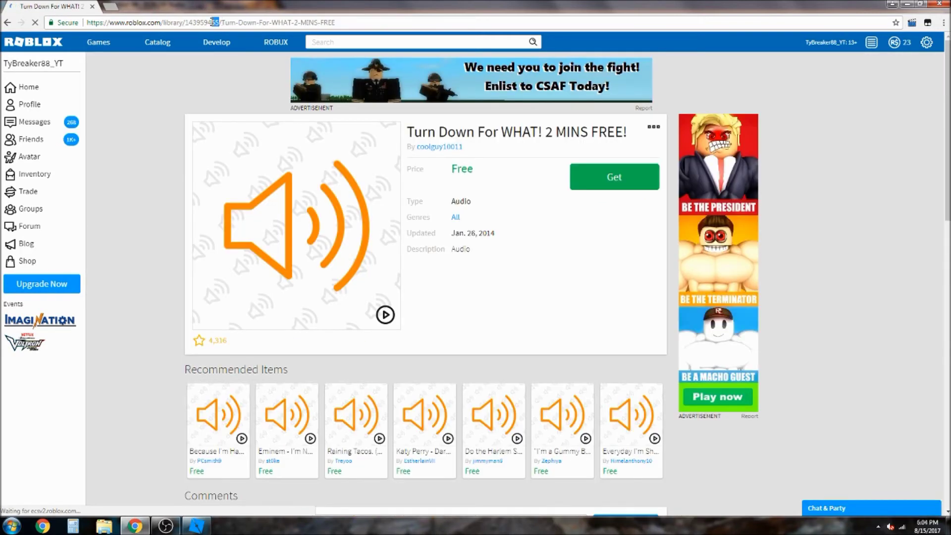
- Select the ID 143959455 in the address and begin replacing the Sound's SoundId in Studio
double_click(203, 22)
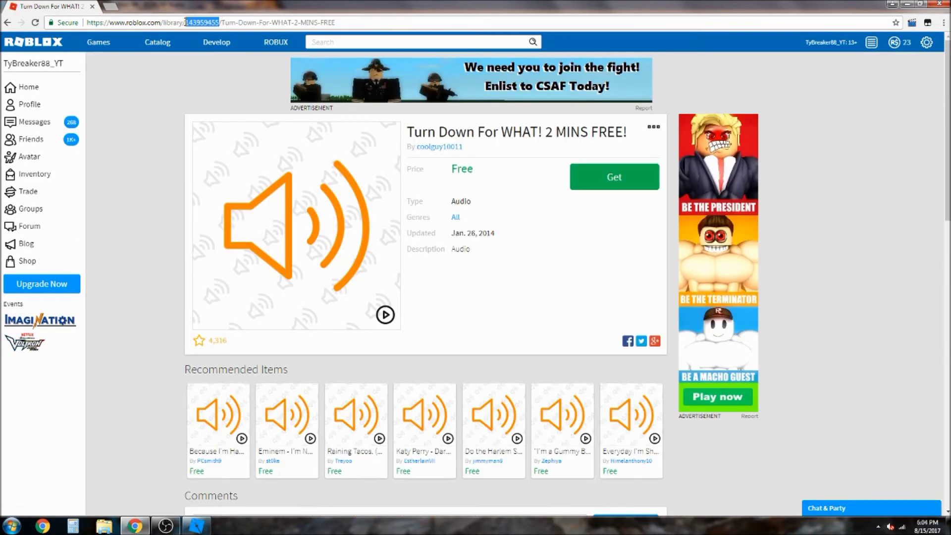
click(198, 528)
click(105, 272)
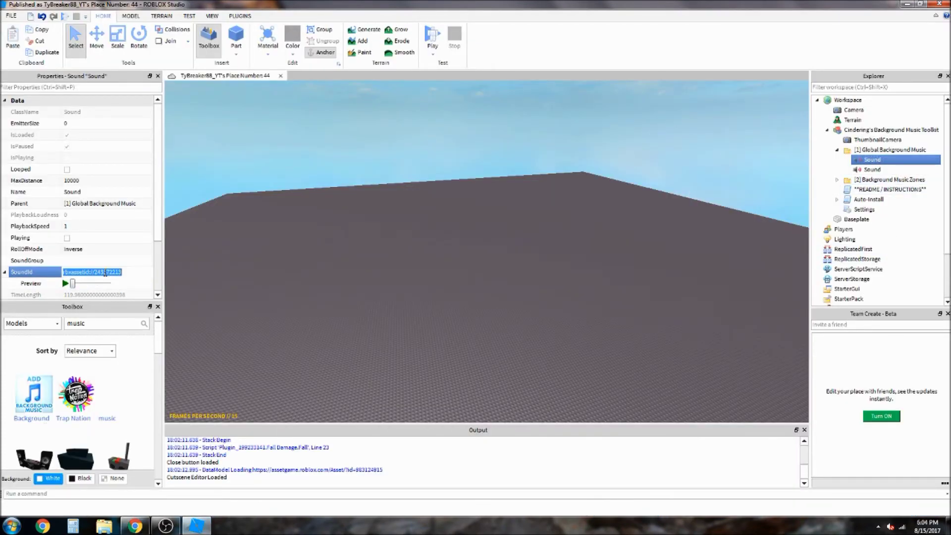
- Enter and correct the SoundId to rbxassetid://143959455, then select the Sound and start a playtest
key(BackSpace)
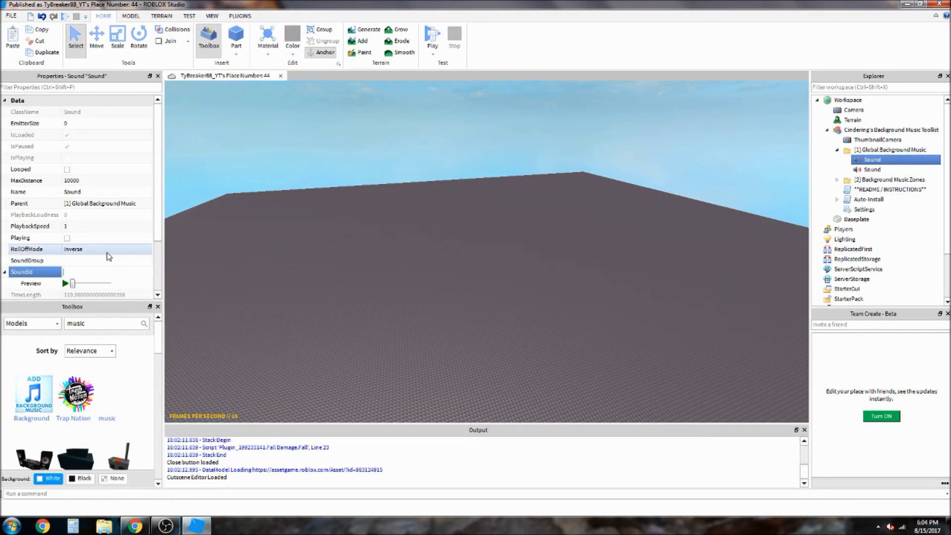
click(134, 525)
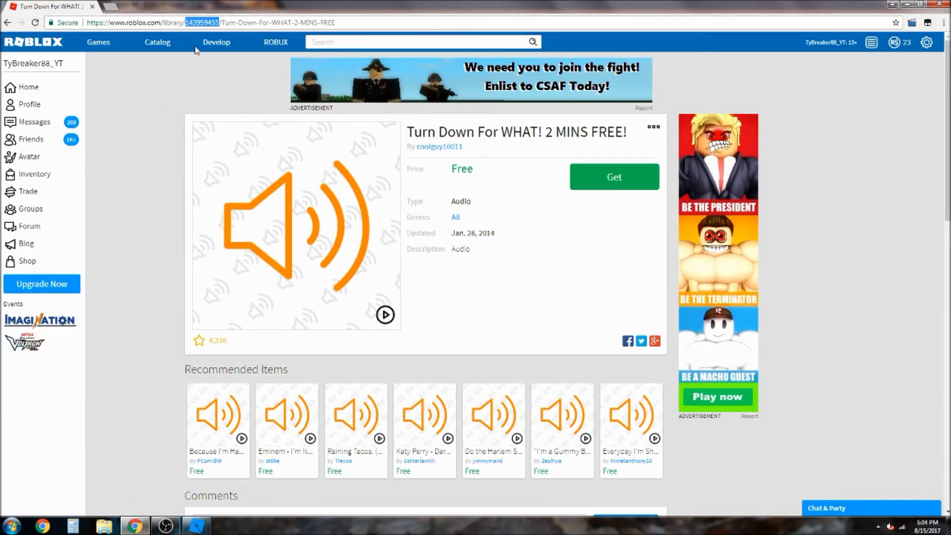
key(alt+Tab)
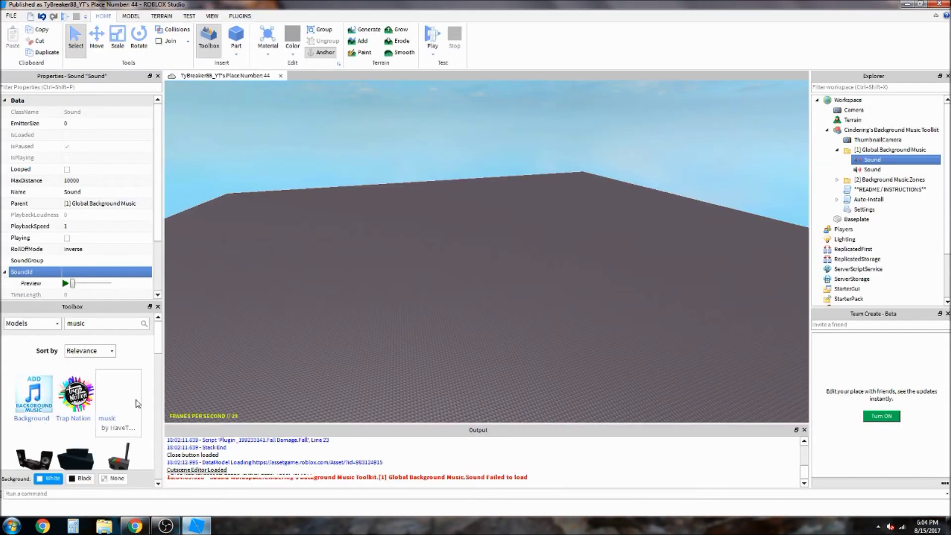
key(Return)
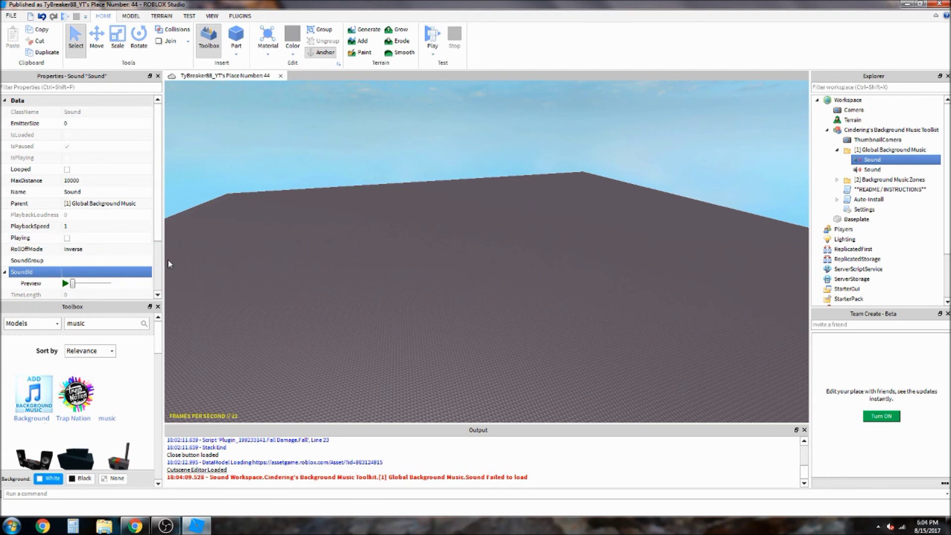
click(102, 272)
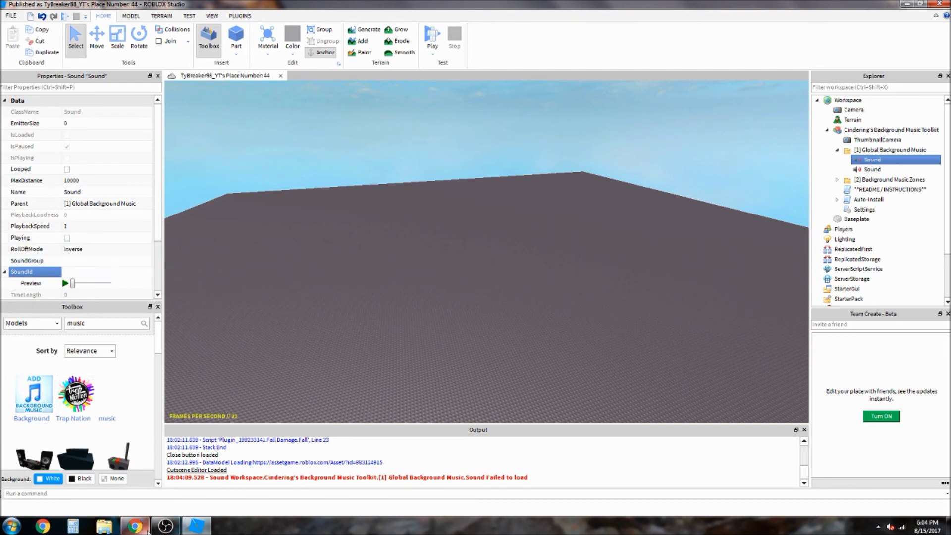
key(Return)
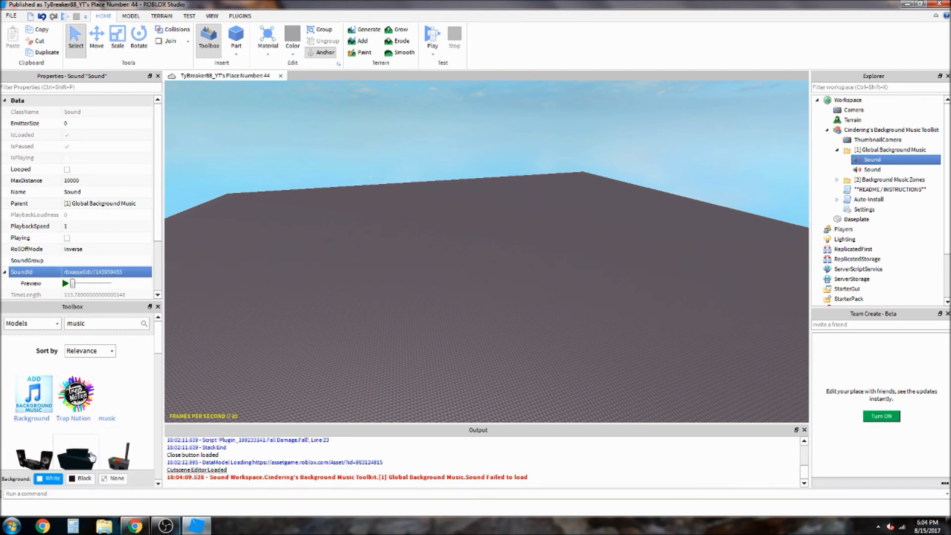
click(872, 159)
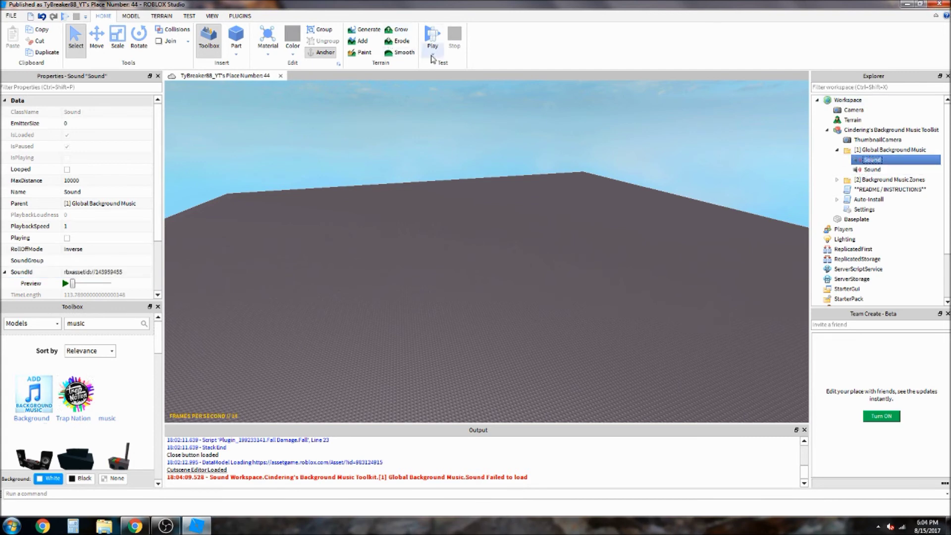
click(432, 54)
- Start a playtest, stop it, and relaunch it to hear the music
click(443, 62)
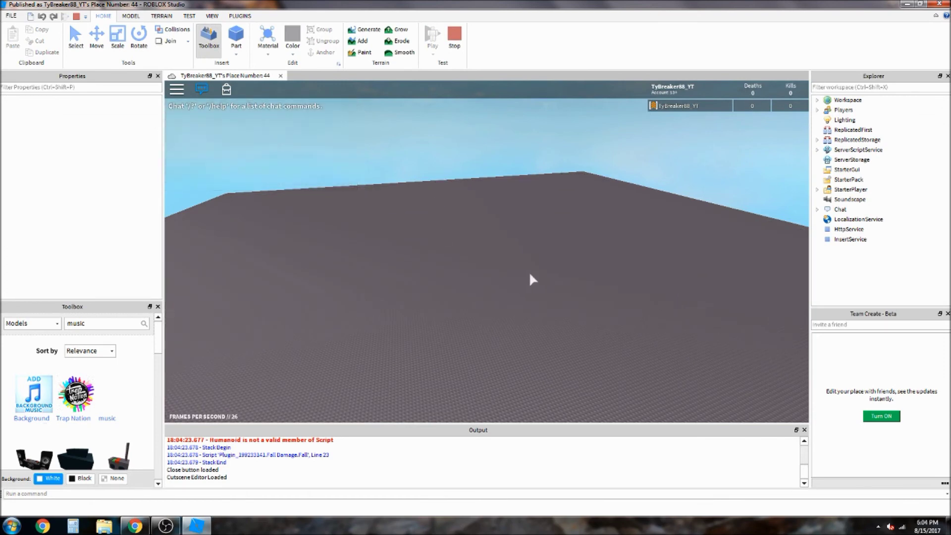
click(452, 39)
click(432, 54)
click(440, 64)
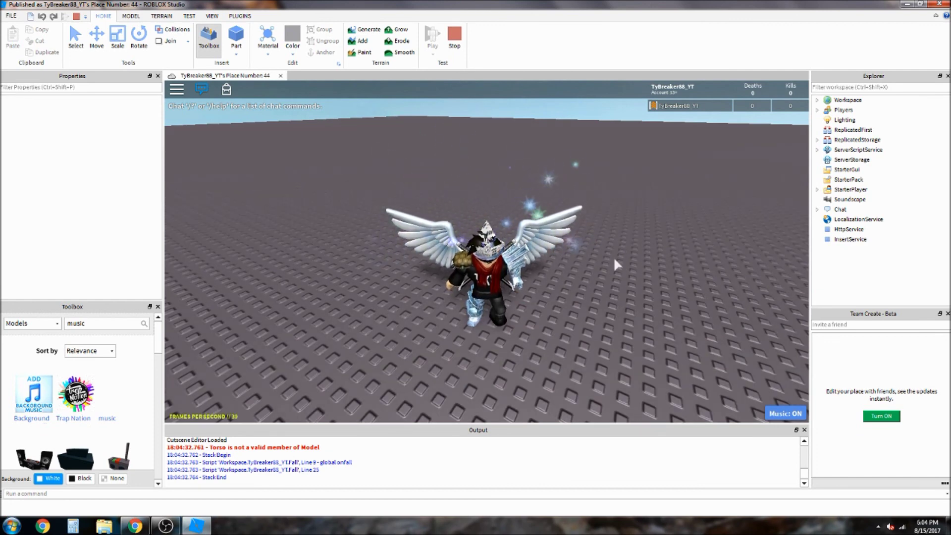
- Toggle the in-game Music button off and on, stop the test with Shift+F5, and collapse the toolkit
click(782, 413)
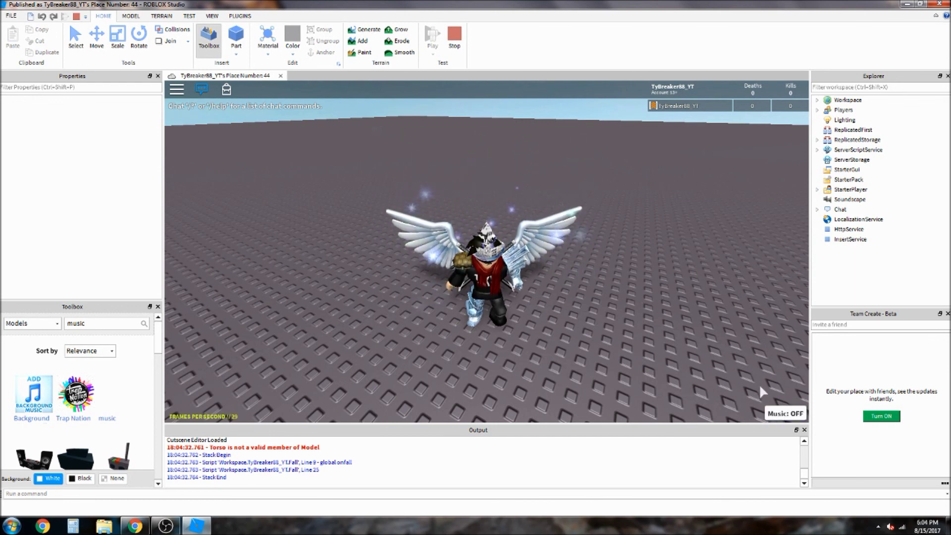
click(782, 413)
key(shift+F5)
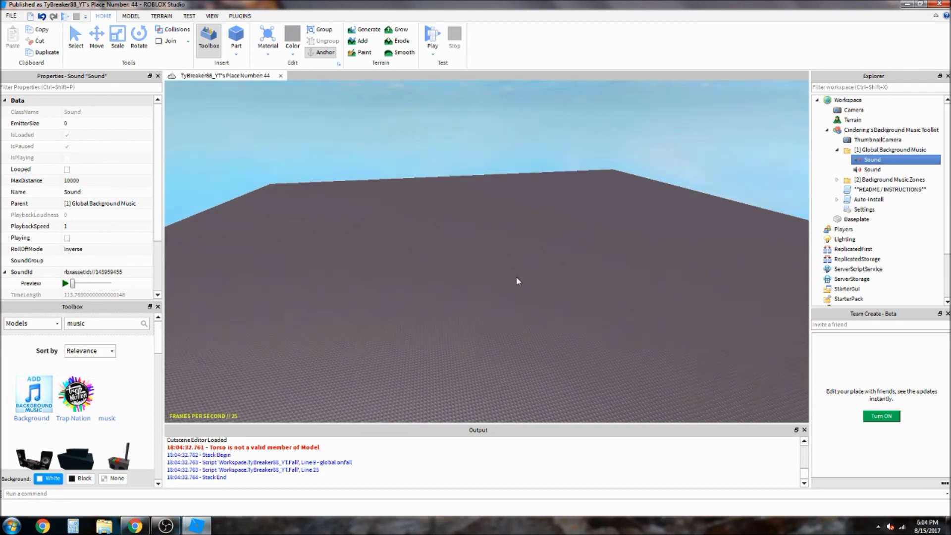
click(836, 149)
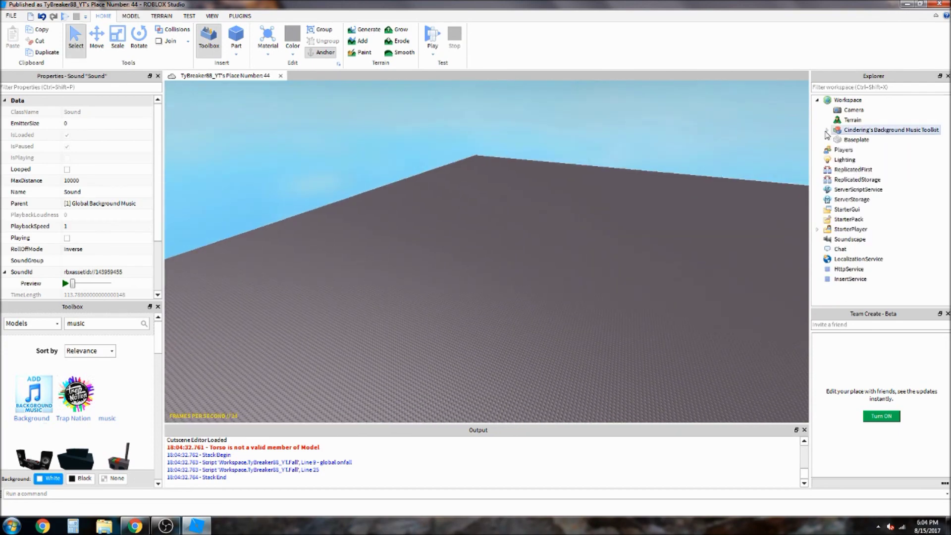